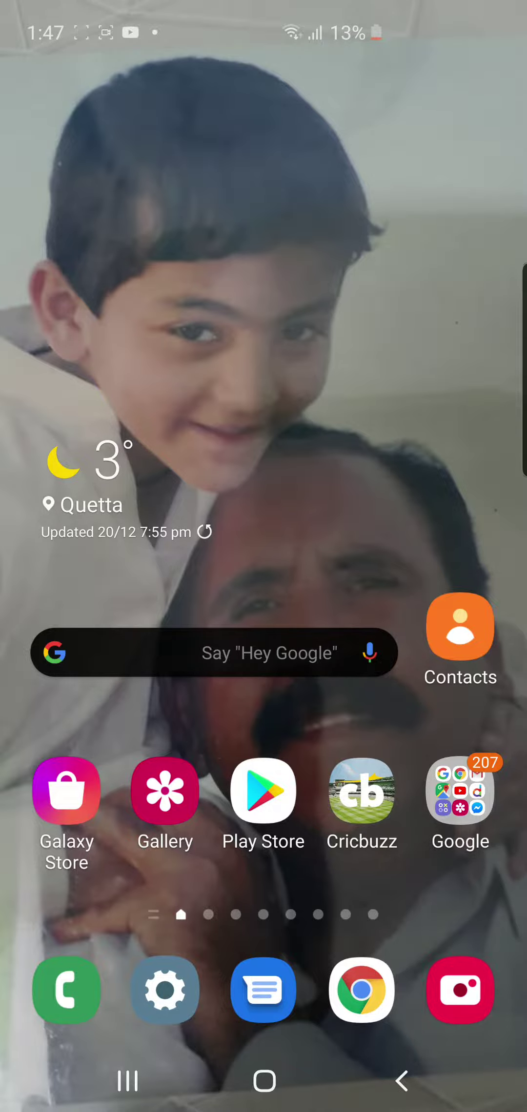
Step: Open Settings from the gear icon in the home screen dock
left_click(164, 988)
Step: Check About phone > Software information for One UI 2.0 and Android 10, then return home
left_click(174, 986)
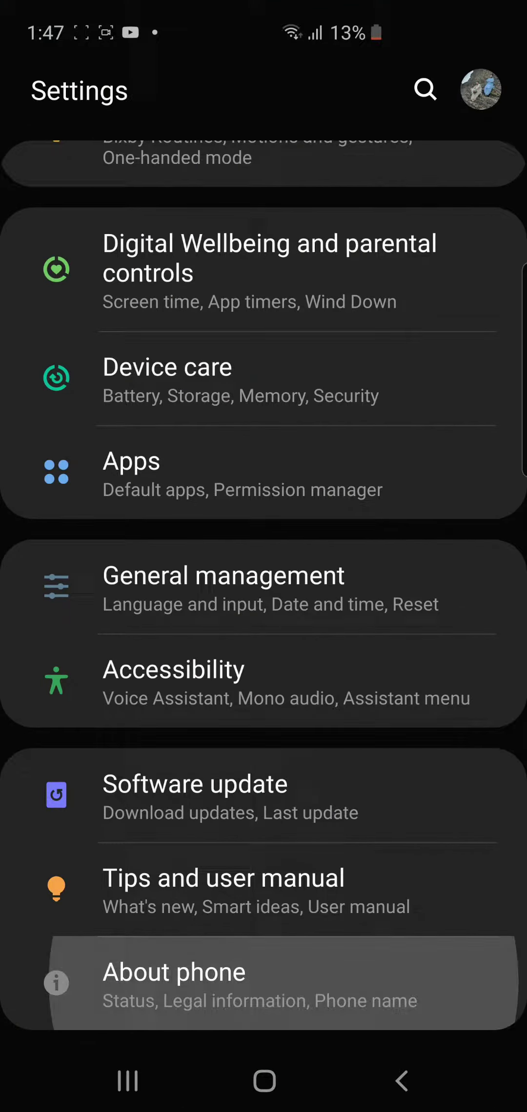
scroll(264, 608, "down", 2)
left_click(263, 687)
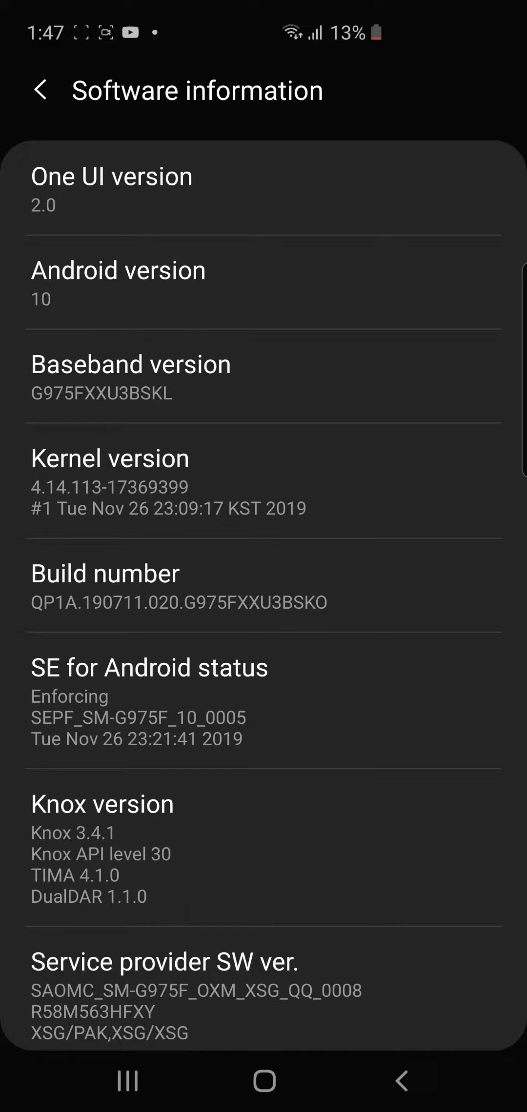
left_click(264, 1080)
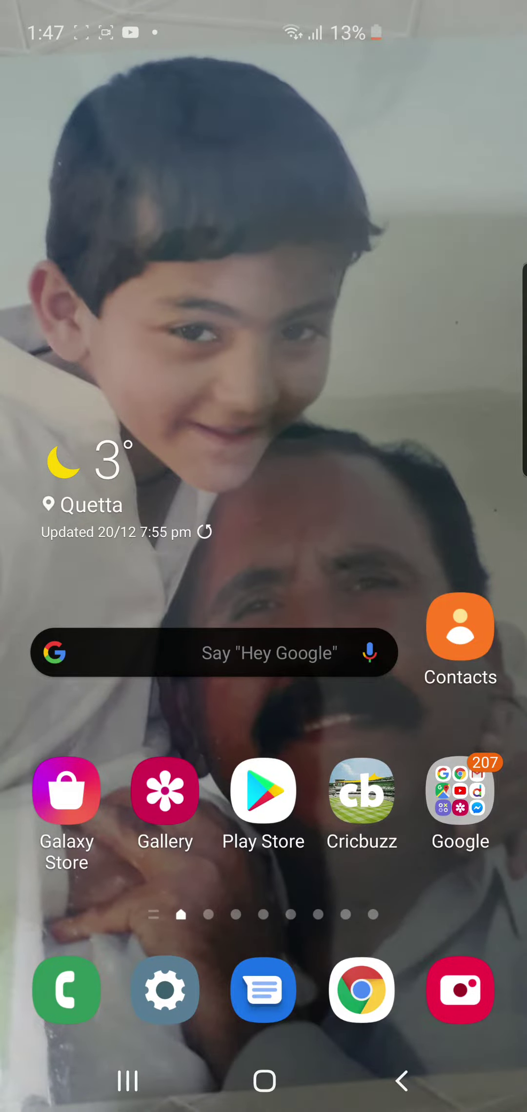
Step: Fully expand Quick Settings and show its second page with Dark mode and Screen recorder
left_click_drag(263, 783, 263, 348)
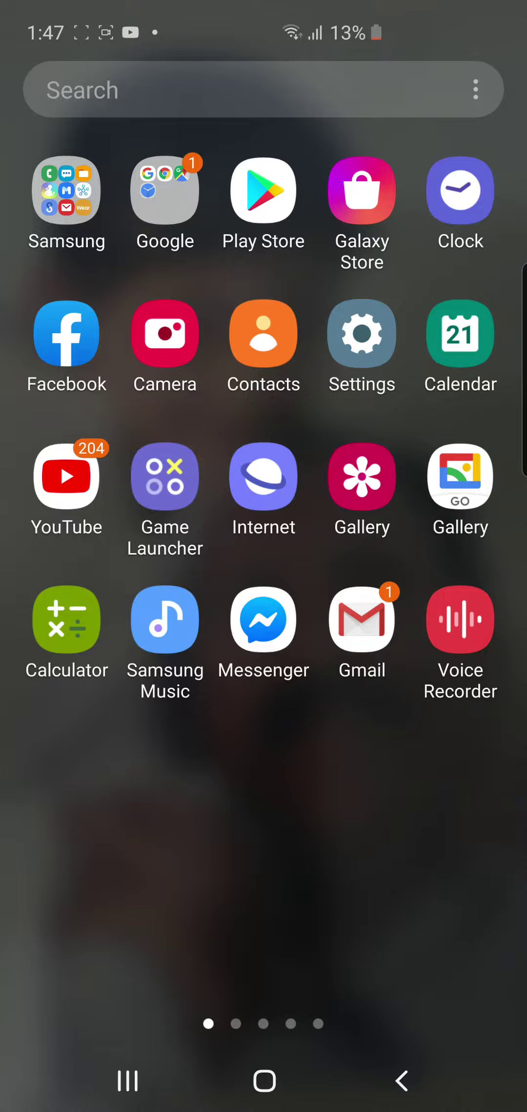
left_click_drag(263, 18, 263, 609)
left_click_drag(263, 339, 263, 782)
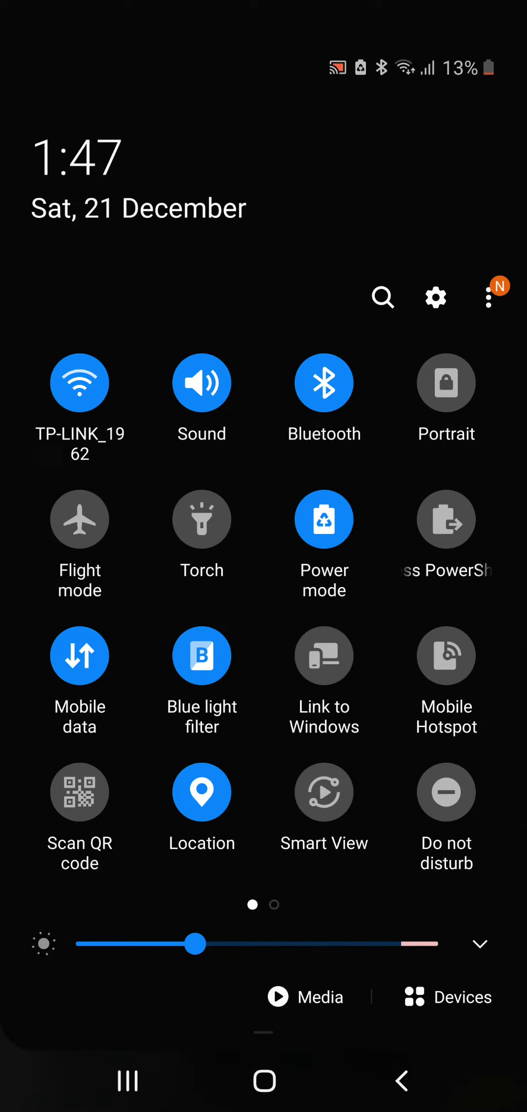
left_click_drag(434, 566, 87, 565)
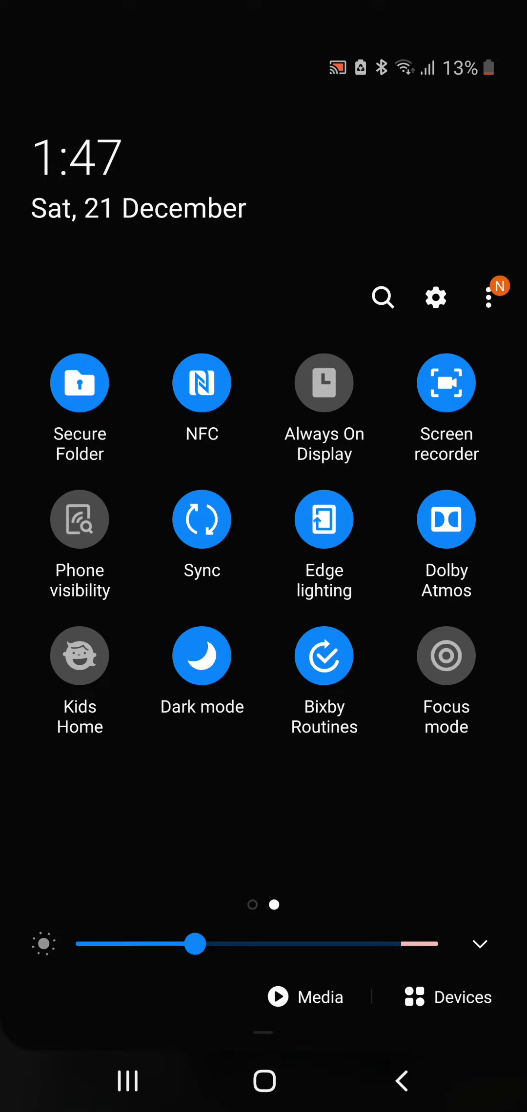
Step: Collapse Quick Settings and move to the next app drawer page
left_click_drag(264, 782, 263, 348)
left_click_drag(263, 956, 263, 261)
left_click_drag(435, 566, 87, 566)
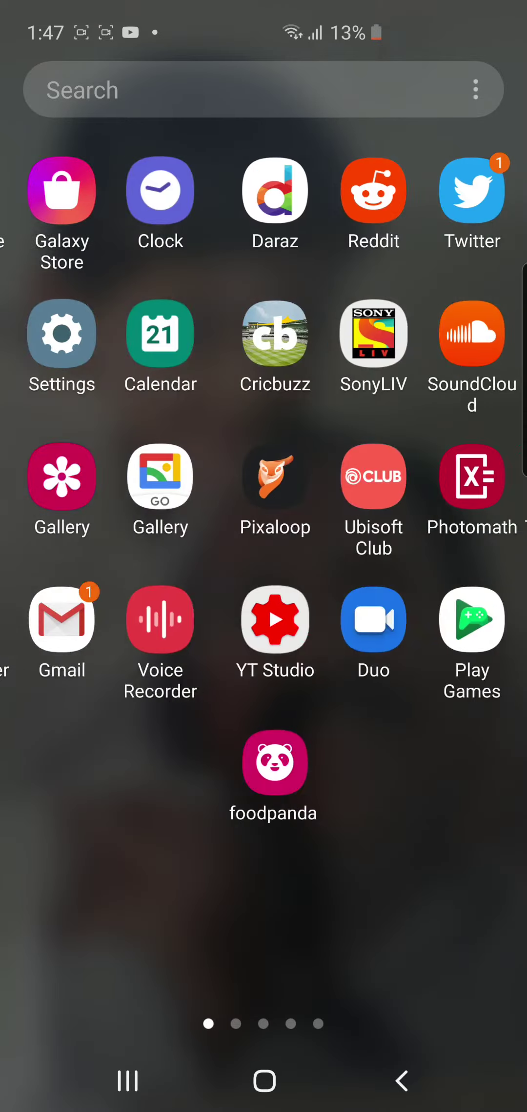
mouse_move(435, 565)
left_mouse_down()
mouse_move(87, 565)
mouse_move(434, 565)
left_mouse_up()
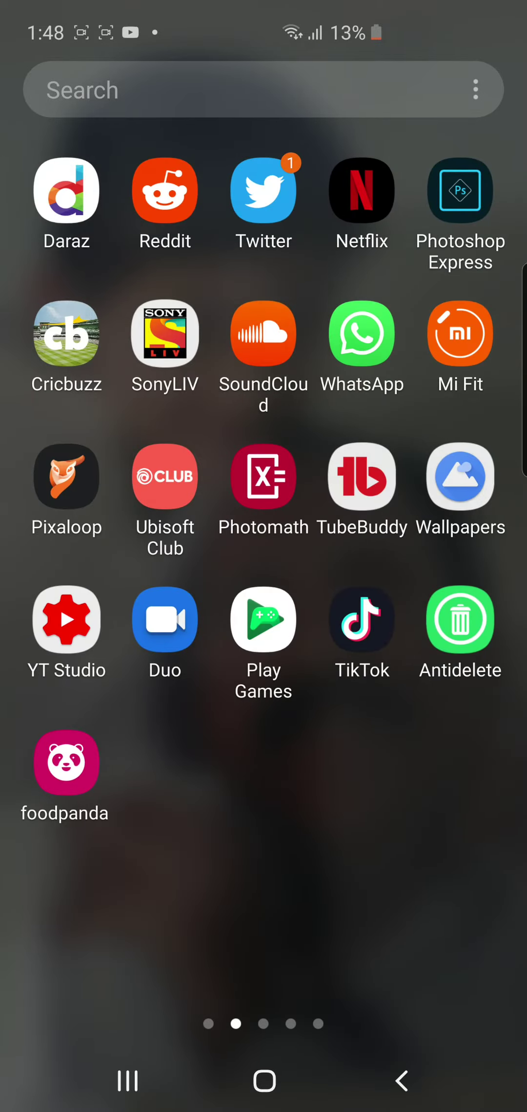
Step: Page back and forth through the app drawer, ending on the second page
mouse_move(87, 565)
left_mouse_down()
mouse_move(435, 565)
mouse_move(87, 565)
left_mouse_up()
left_click_drag(435, 565, 87, 565)
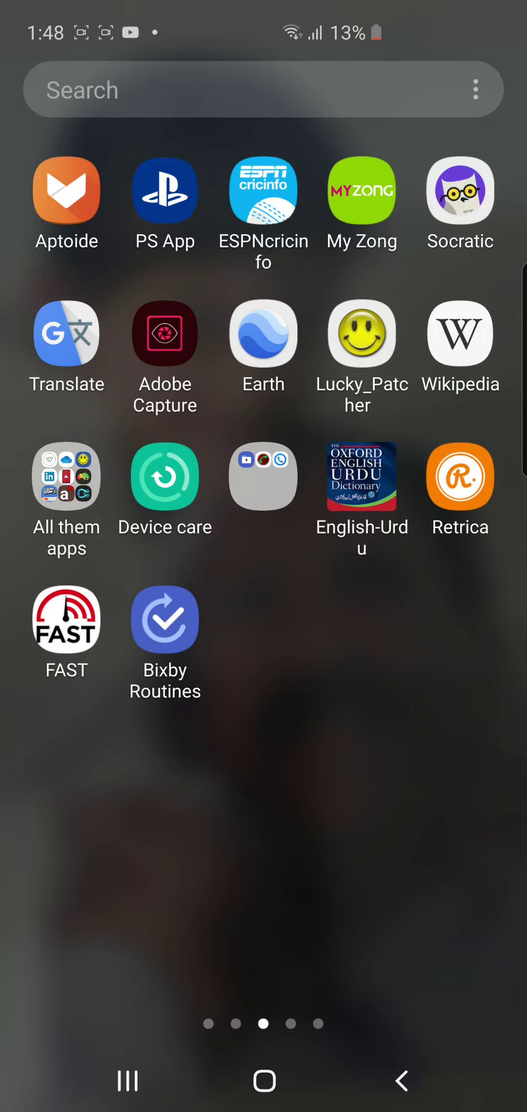
mouse_move(88, 565)
left_mouse_down()
mouse_move(435, 566)
mouse_move(87, 565)
left_mouse_up()
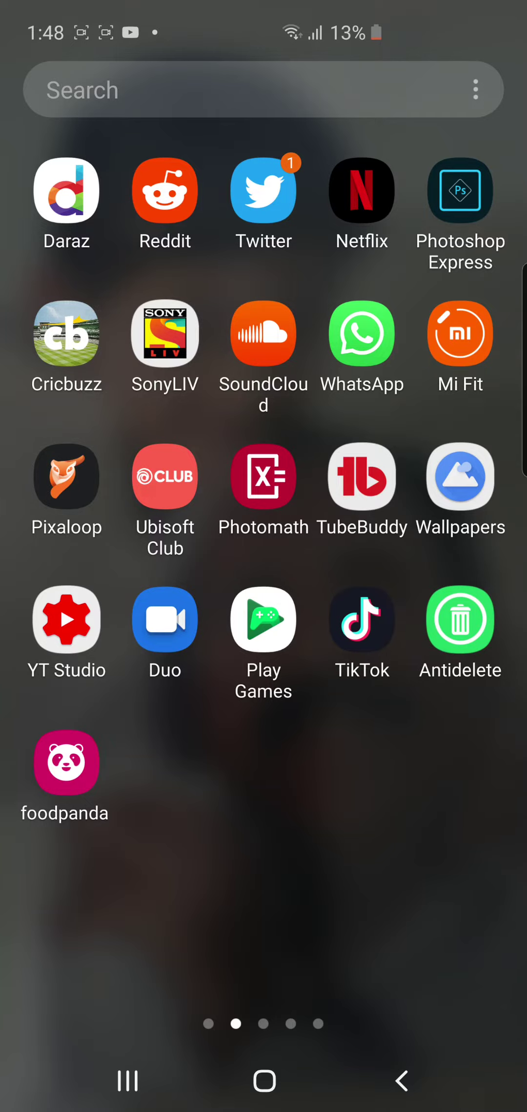
mouse_move(434, 565)
left_mouse_down()
mouse_move(87, 565)
mouse_move(435, 565)
left_mouse_up()
left_click_drag(87, 565, 434, 565)
left_click_drag(87, 565, 434, 565)
Step: Close the app drawer to show the home screen widgets and icons
key("Escape")
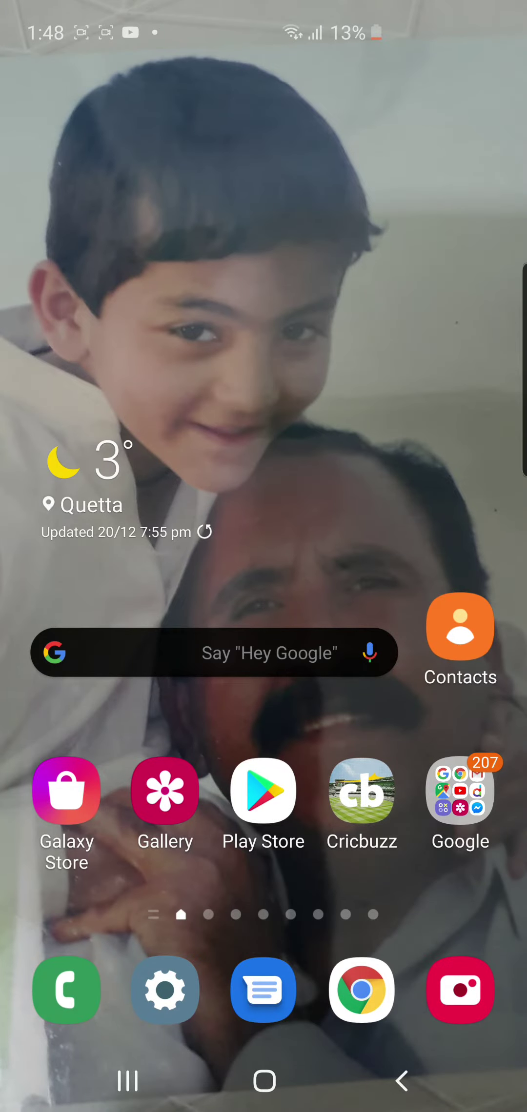